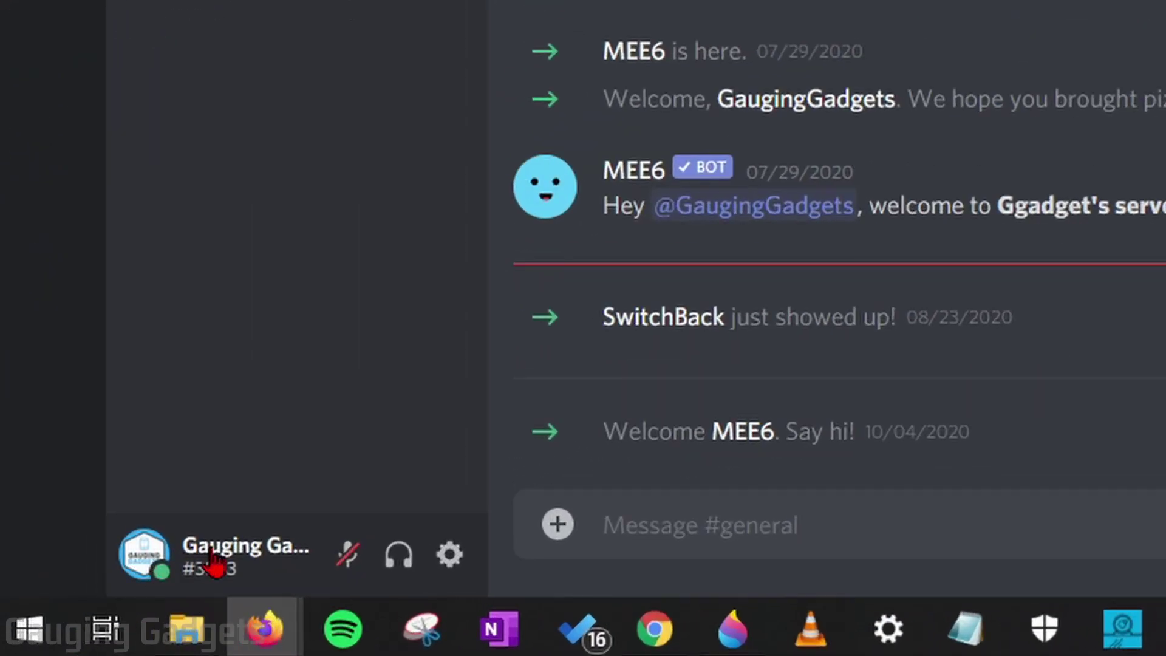
Open the status menu from your avatar in the bottom-left user panel.
{"action": "left_click", "coordinate": [147, 560]}
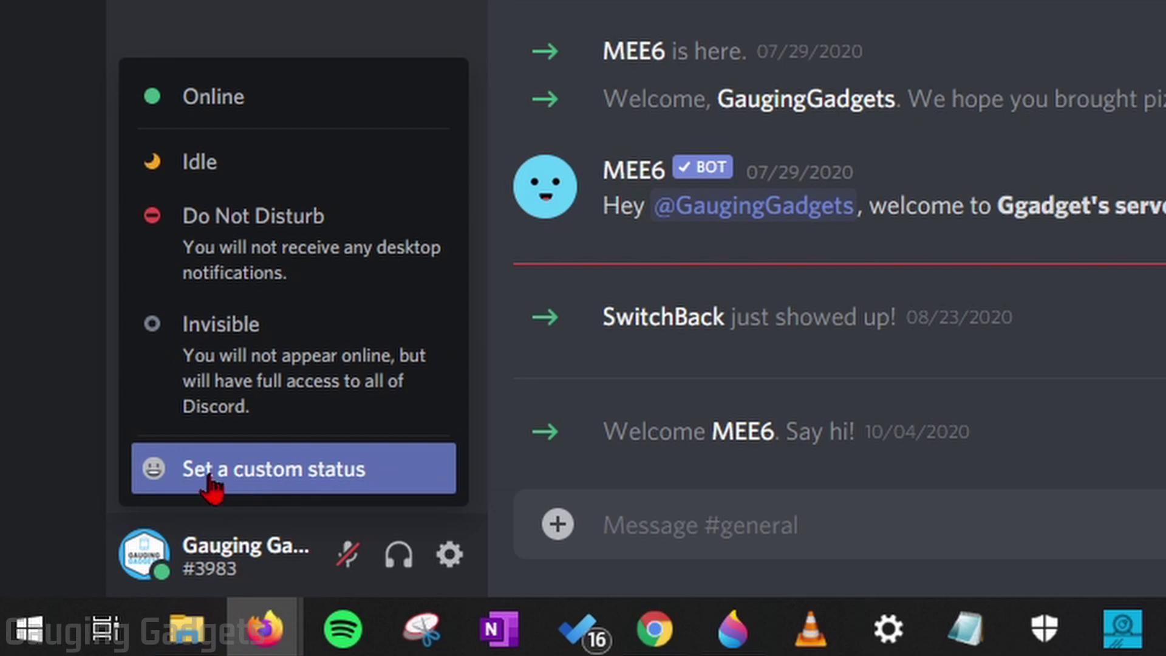
Save the custom status 'Hello' with an emoji, clearing after Today.
{"action": "left_click", "coordinate": [212, 483]}
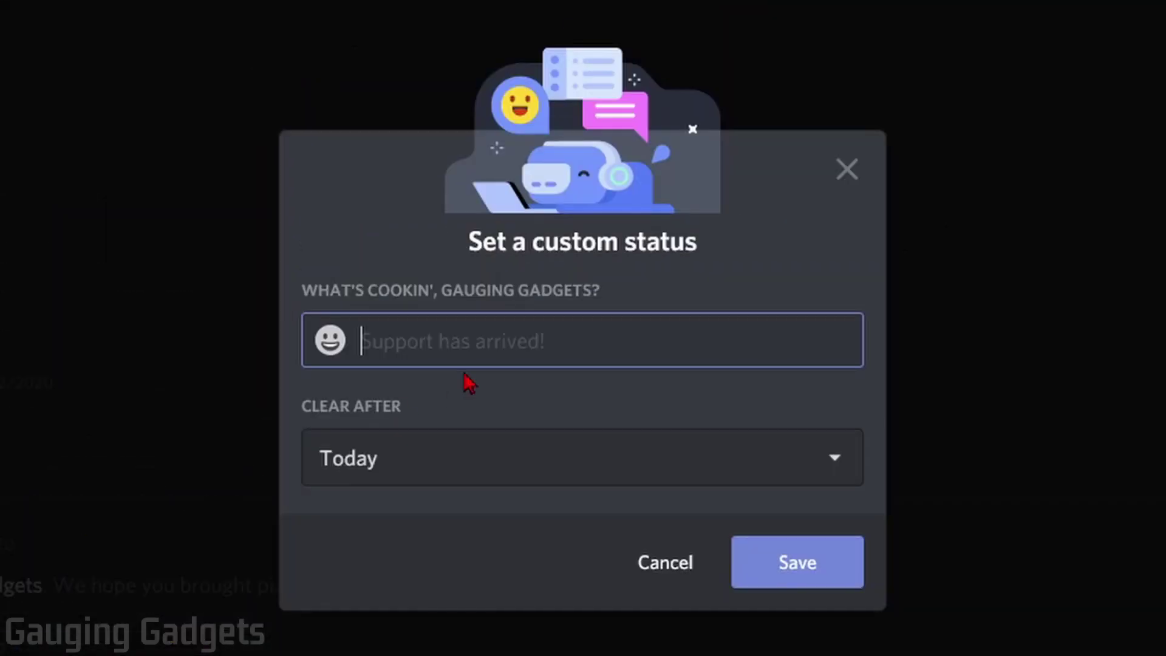
{"action": "type", "text": "Hello"}
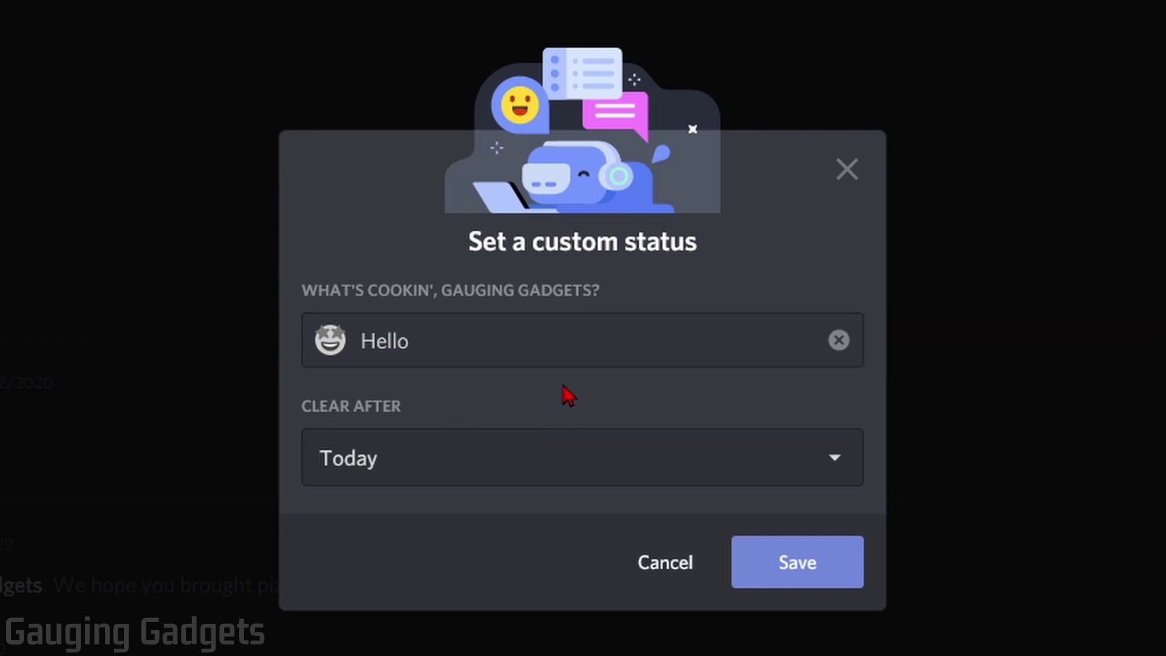
{"action": "left_click", "coordinate": [557, 438]}
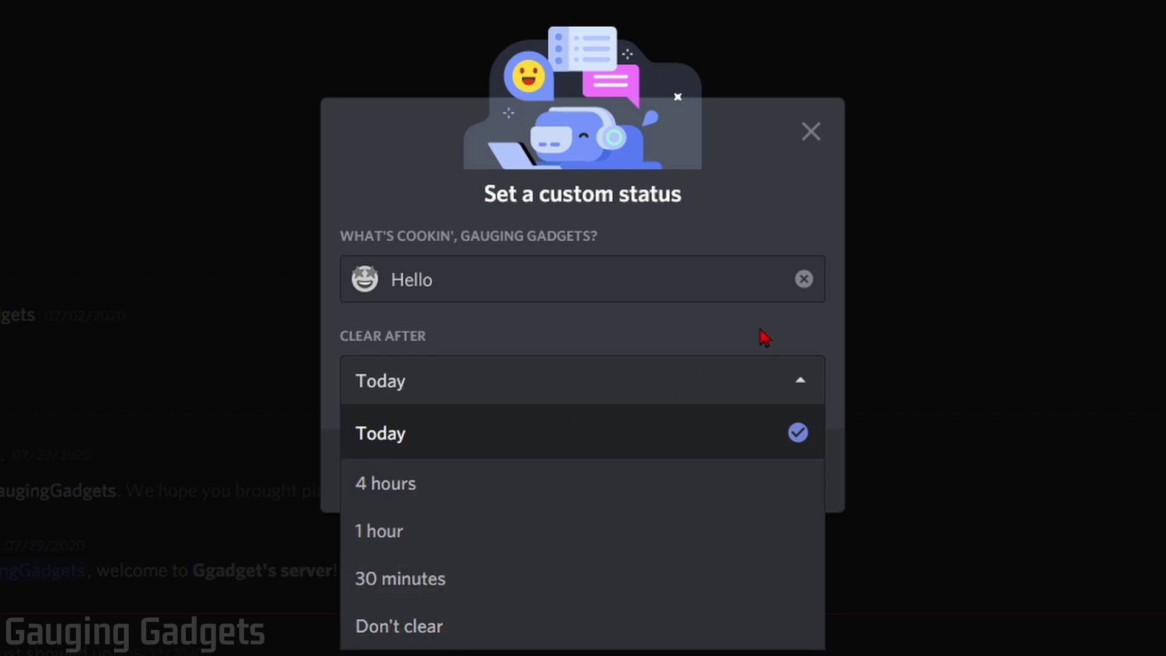
{"action": "left_click", "coordinate": [785, 438]}
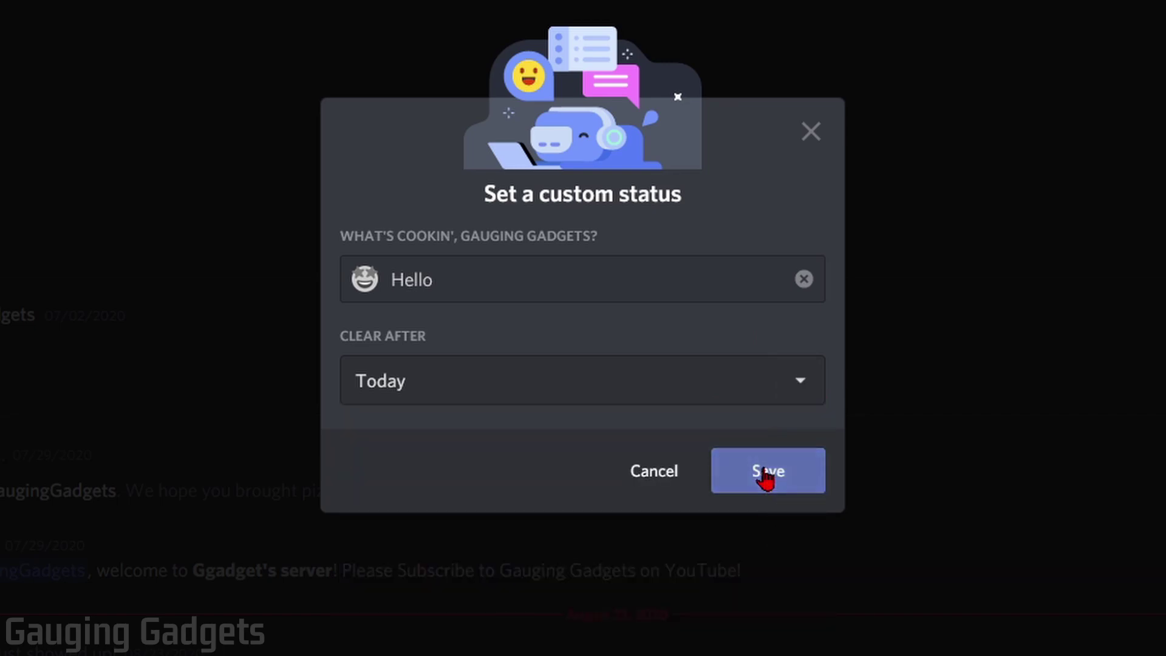
{"action": "left_click", "coordinate": [765, 474]}
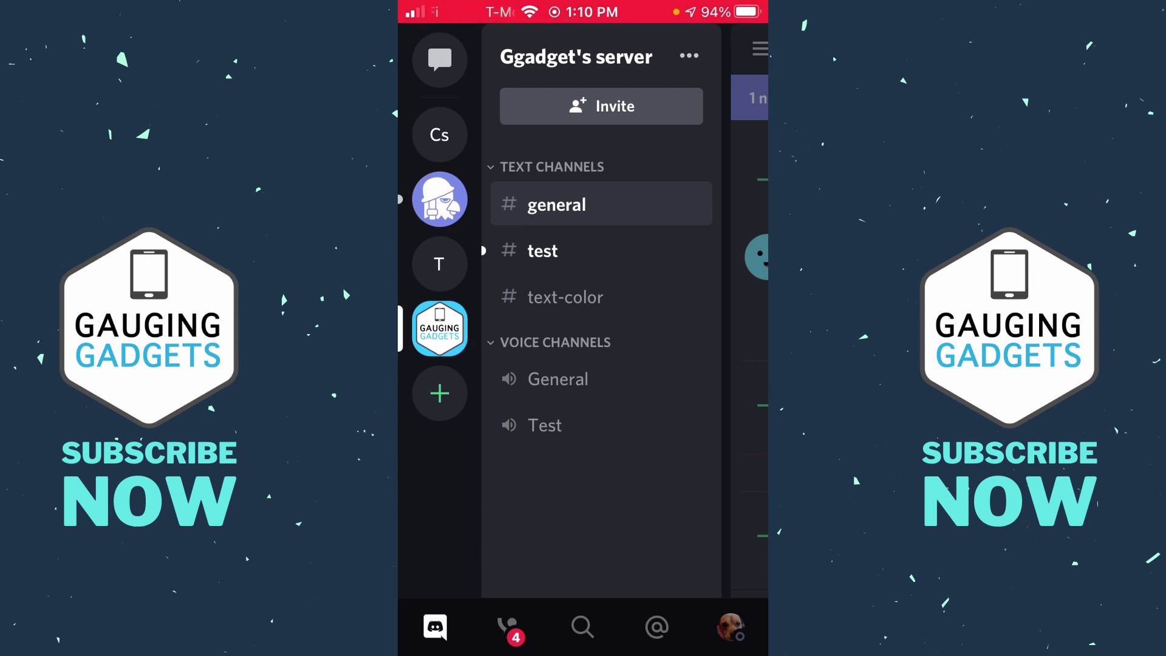
On the iPhone, open the profile tab and bring up the Set Status options.
{"action": "left_click", "coordinate": [730, 627]}
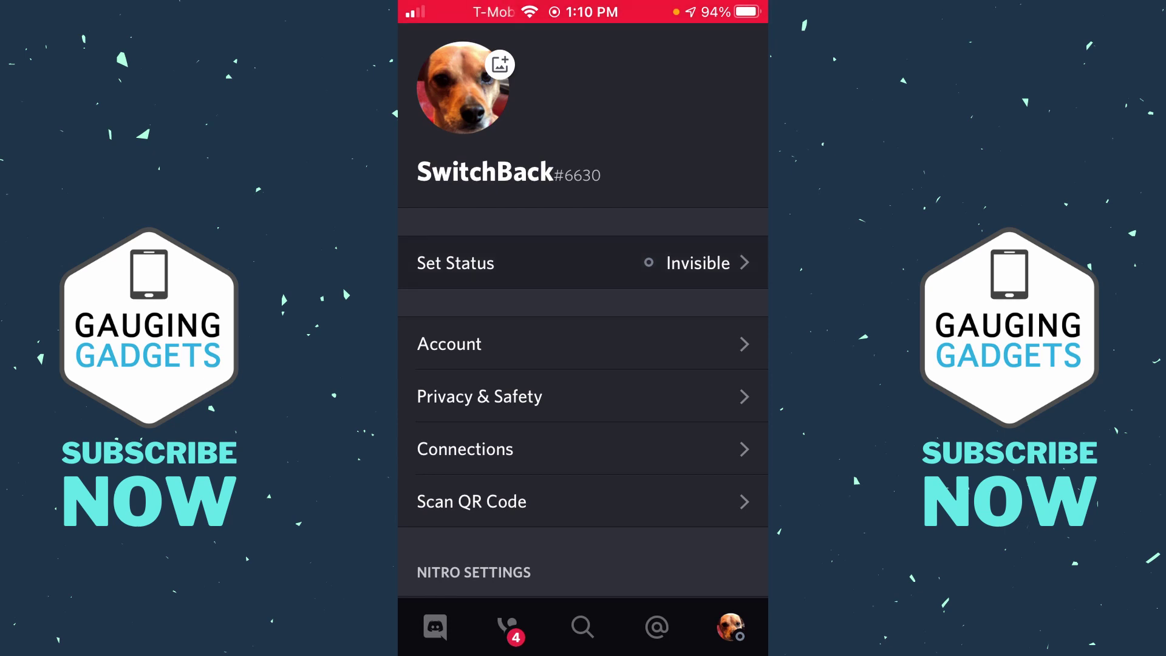
{"action": "left_click", "coordinate": [583, 262]}
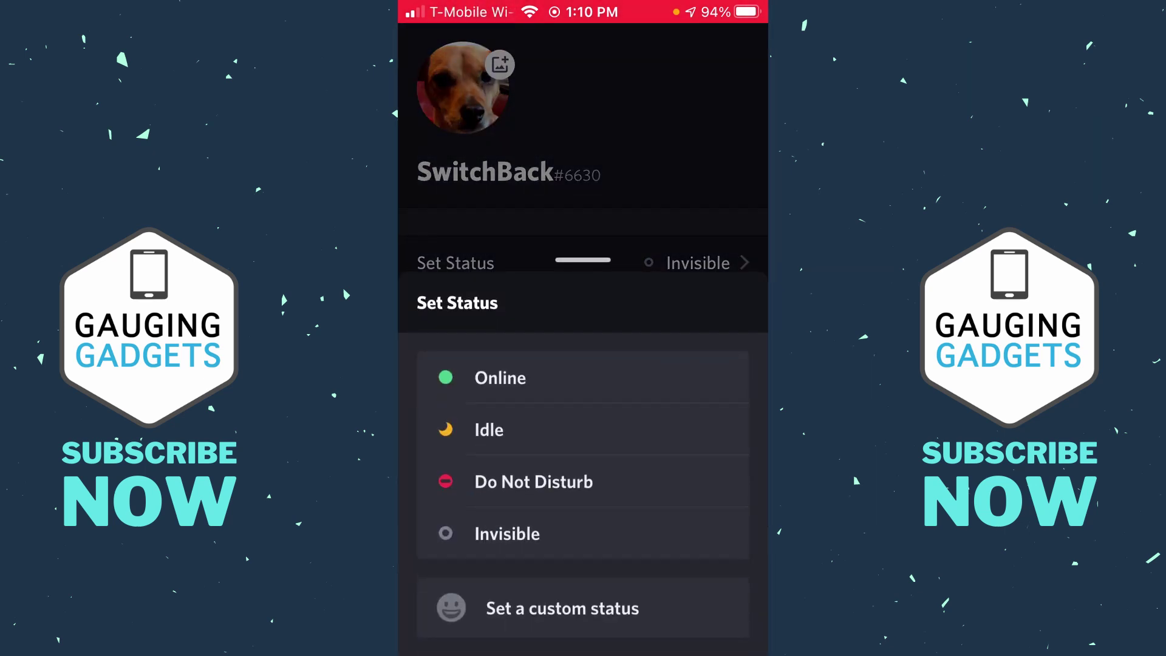
Save the iPhone custom status 'Please Subscribe!' set to clear tomorrow.
{"action": "left_click", "coordinate": [561, 608]}
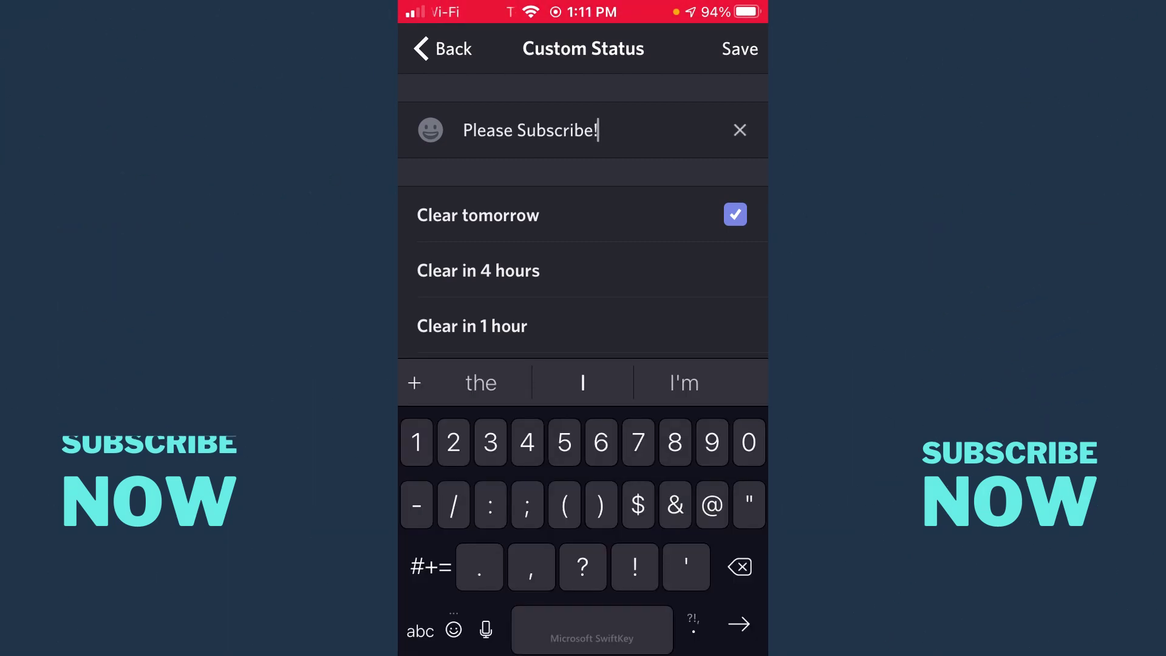
{"action": "left_click", "coordinate": [740, 49]}
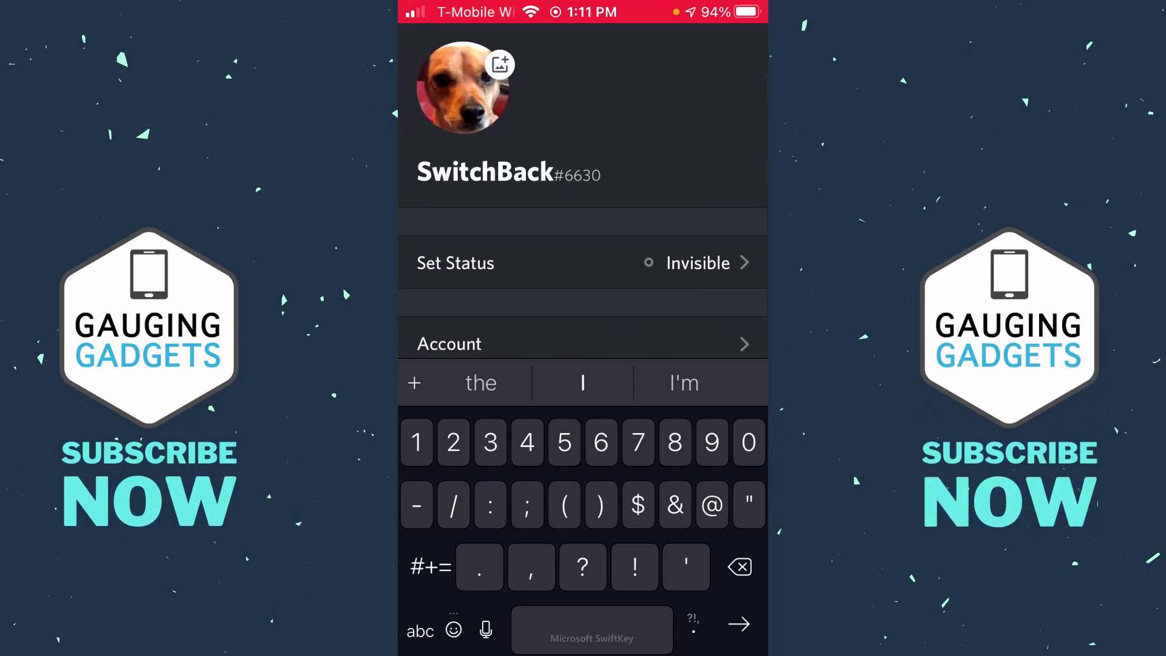